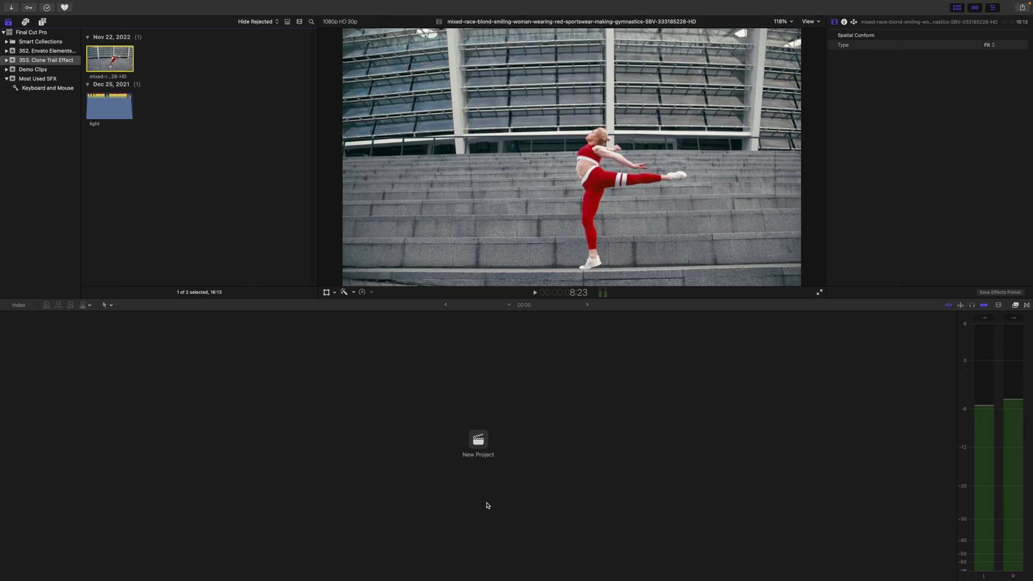
- Create a 4K 3840x2160 29.97p project and place the gymnastics clip on its timeline, fitted to view
click(478, 440)
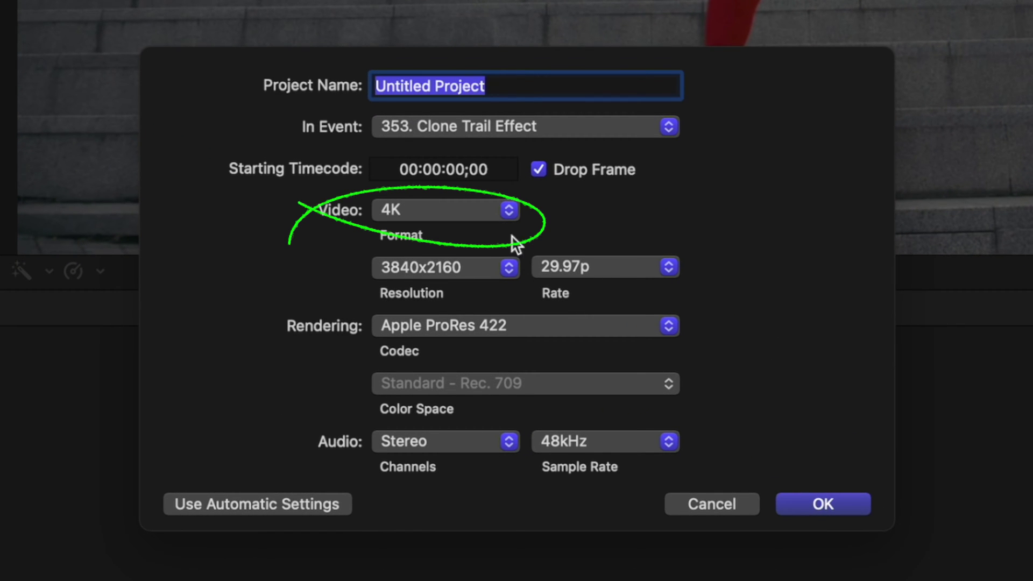
click(799, 506)
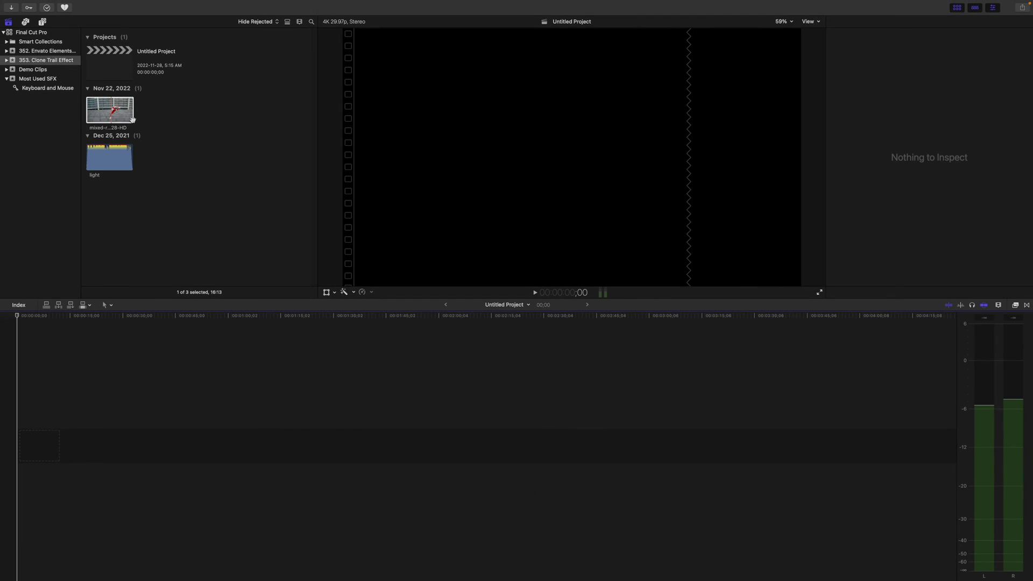
drag(109, 105, 38, 445)
key(shift+z)
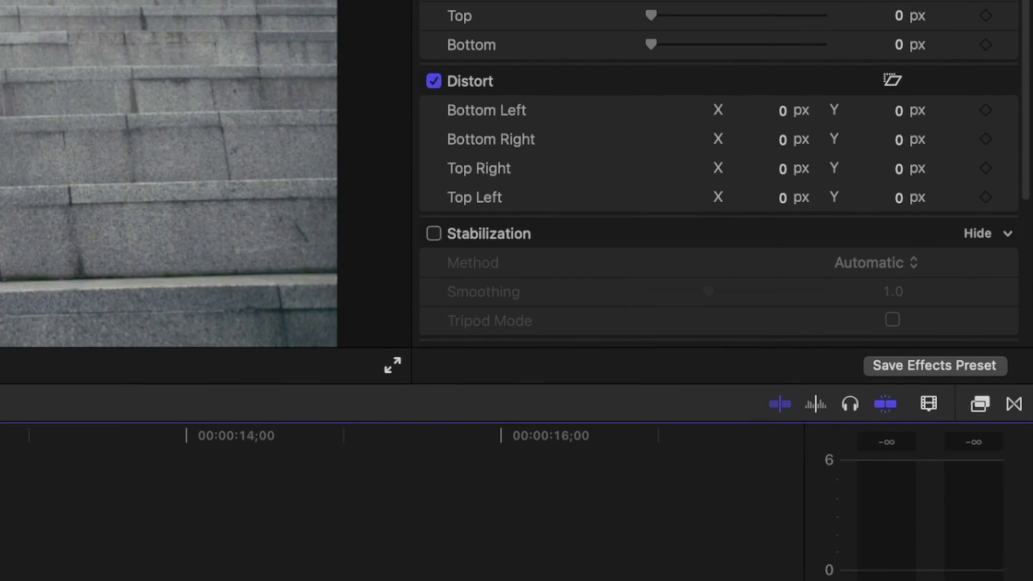
- Turn on Stabilization in Tripod Mode for the gymnastics clip
click(436, 233)
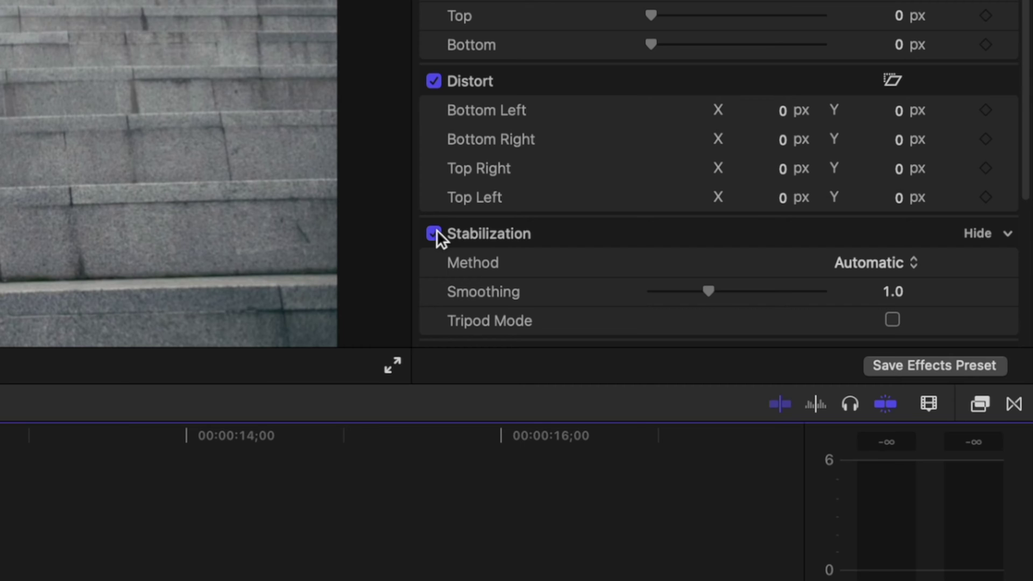
click(892, 319)
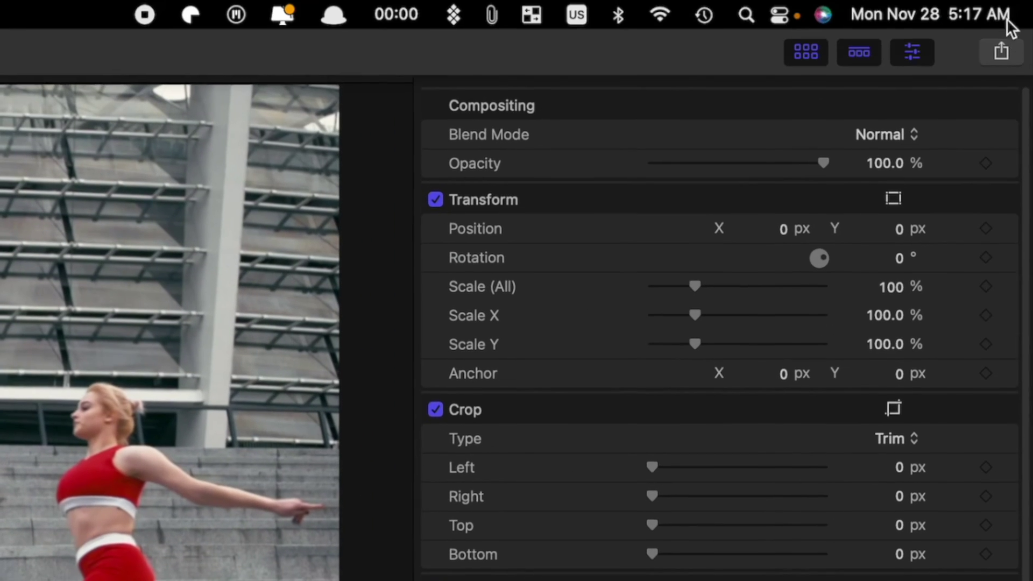
click(1023, 7)
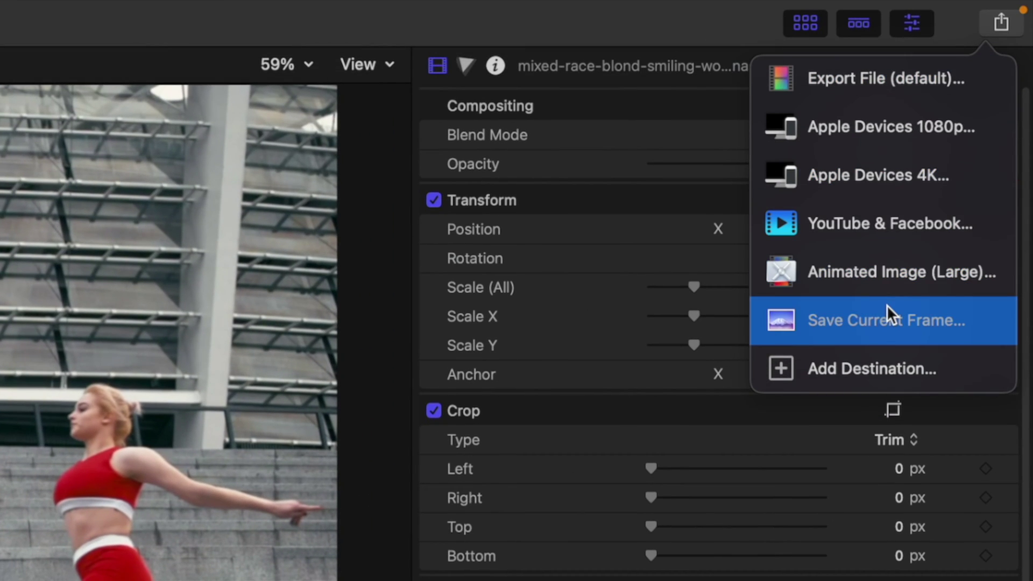
- Save the current frame as a still named Image 1 on the Desktop
click(886, 305)
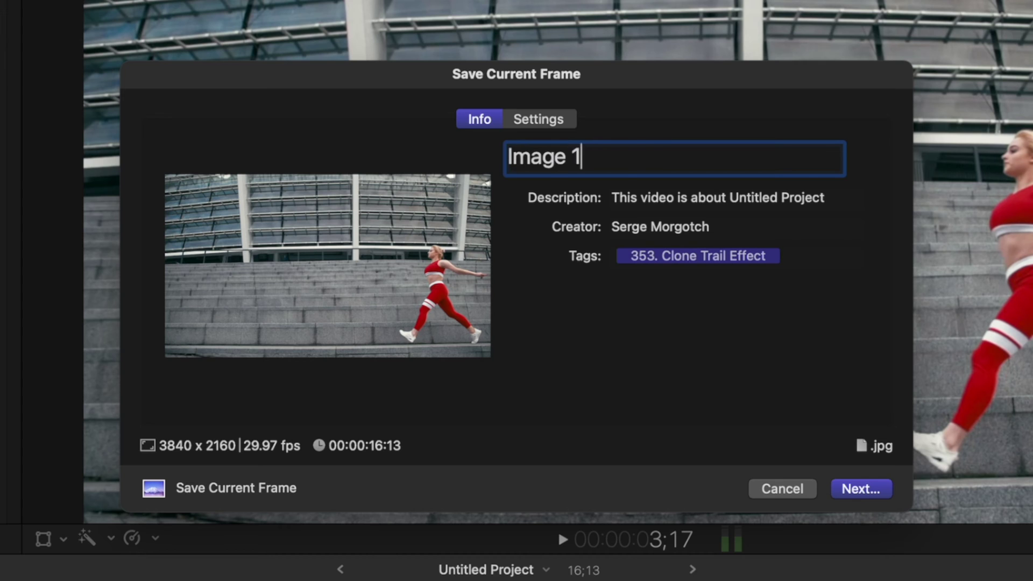
click(866, 492)
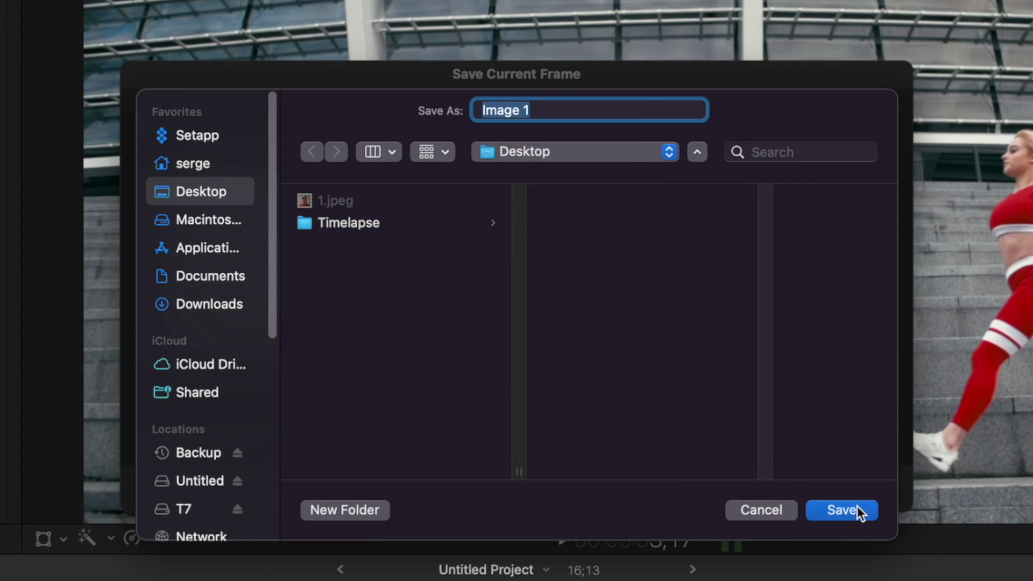
click(858, 512)
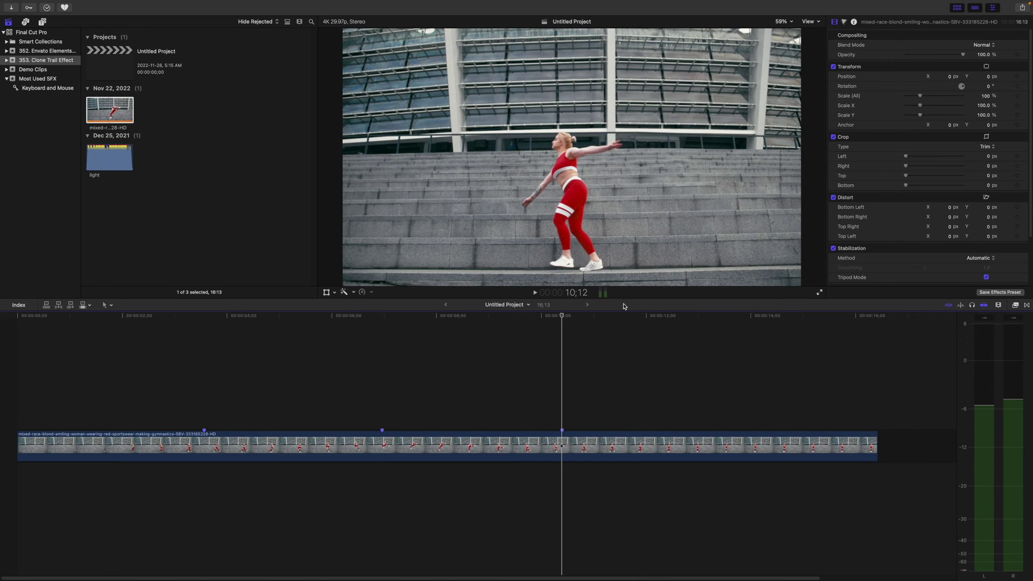
- Open Image 1.jpg from the desktop in Pixelmator Pro
key(ctrl+Left)
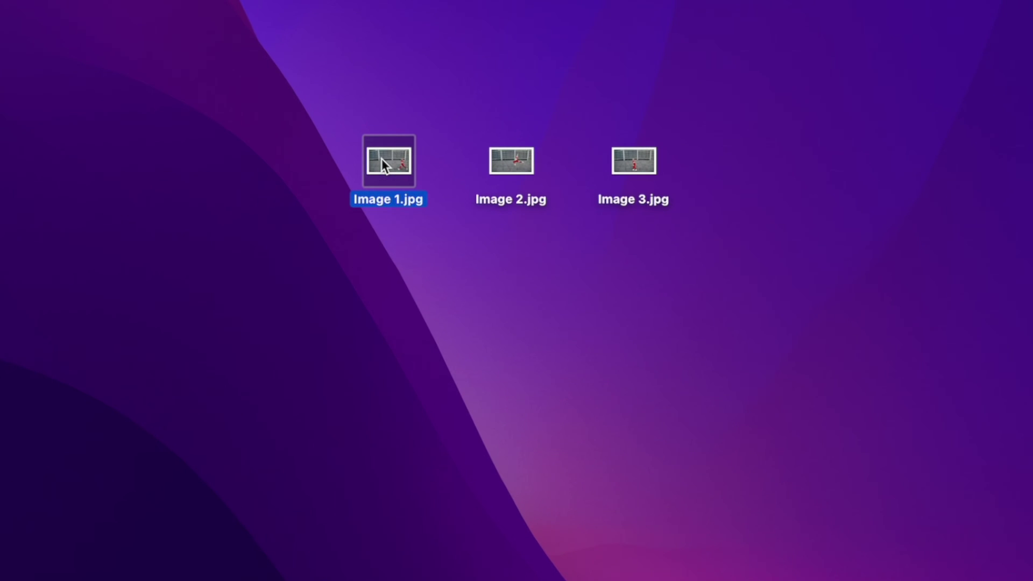
right_click(382, 160)
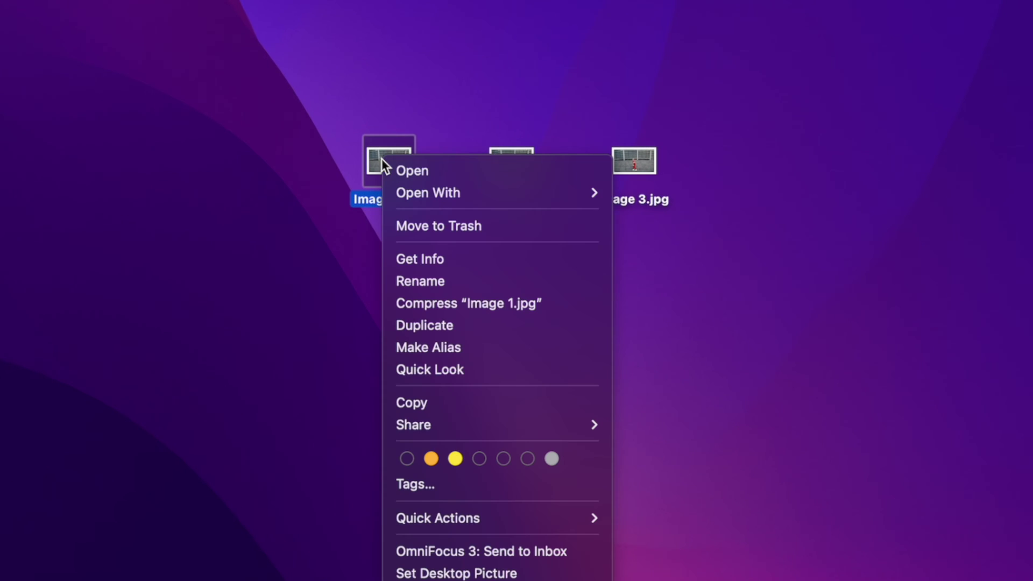
mouse_move(415, 193)
click(720, 297)
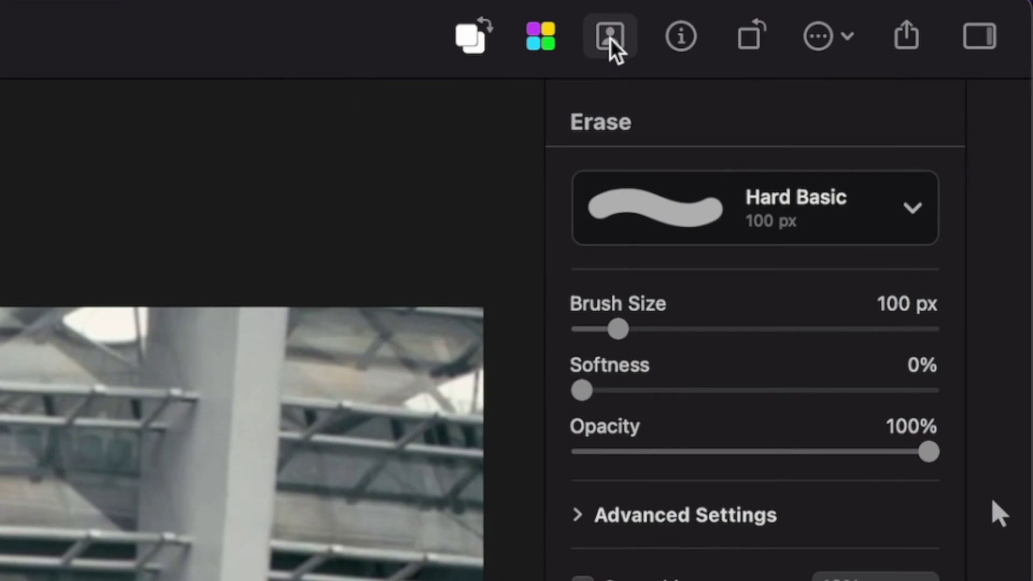
- Remove Image 1's background and quick-export the dancer cut-out as a PNG
click(610, 39)
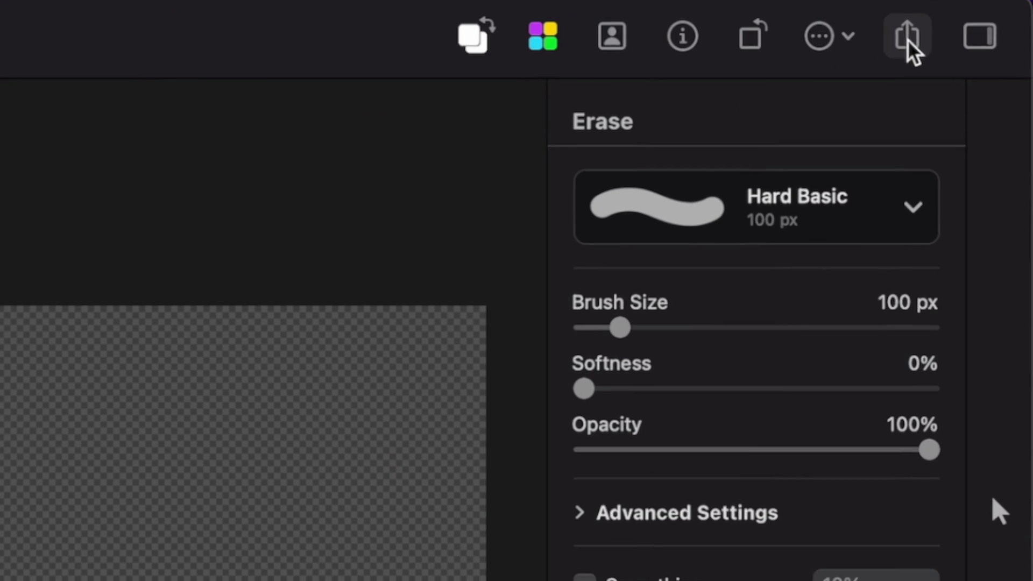
click(999, 22)
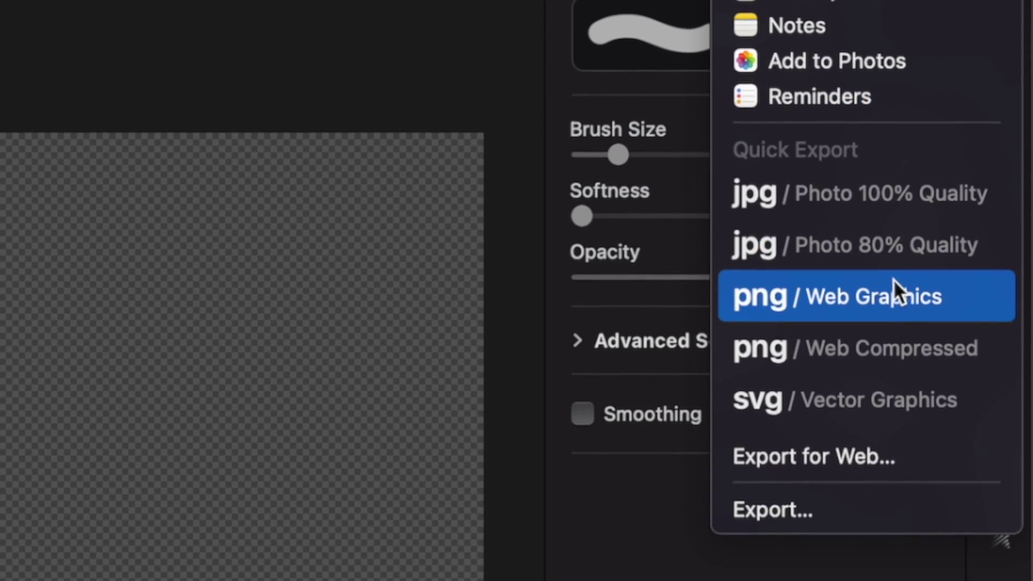
click(893, 279)
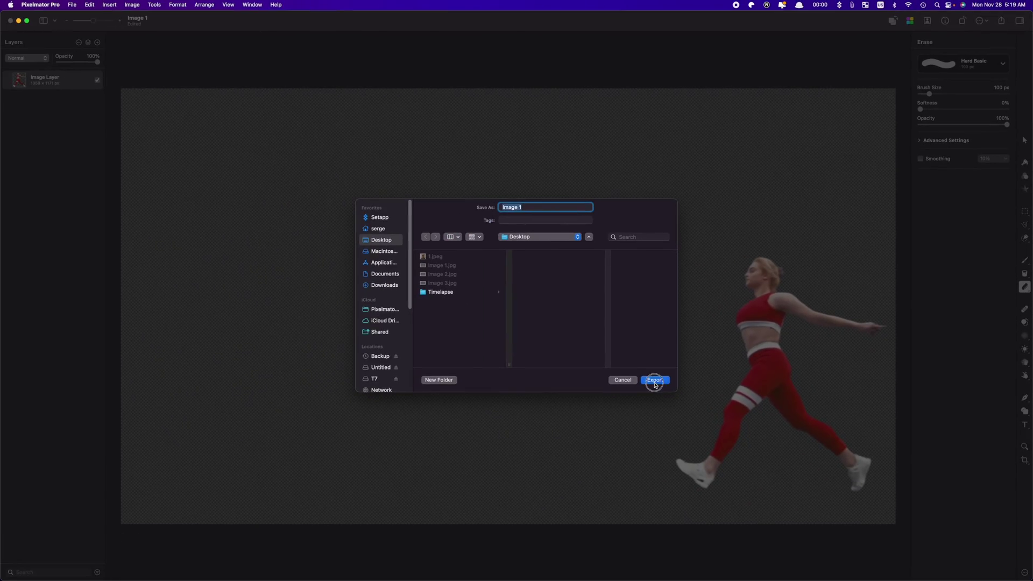
click(655, 380)
- Open Image 2 in Pixelmator Pro and start exporting its cut-out as PNG
key(super+Tab)
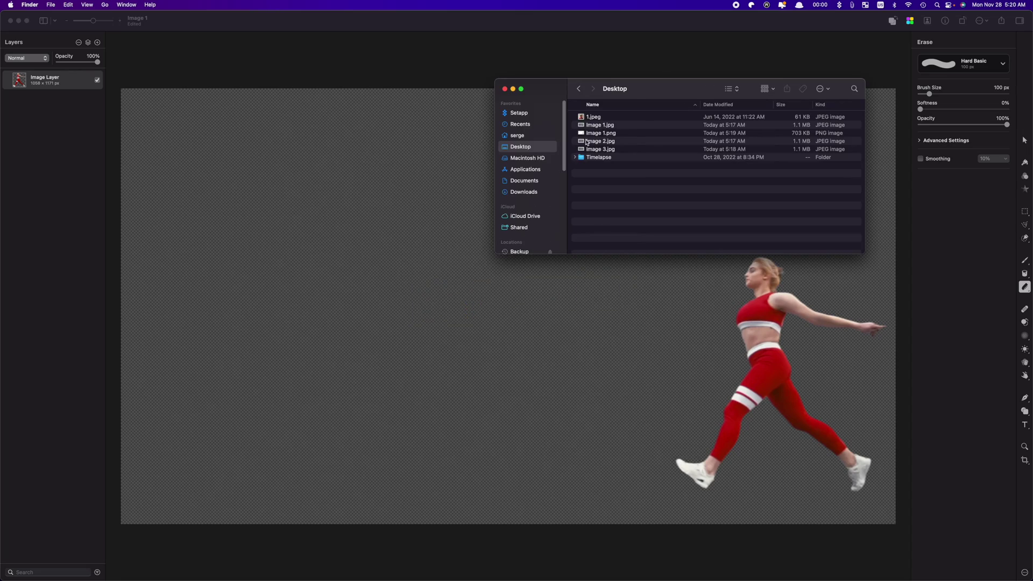
double_click(594, 141)
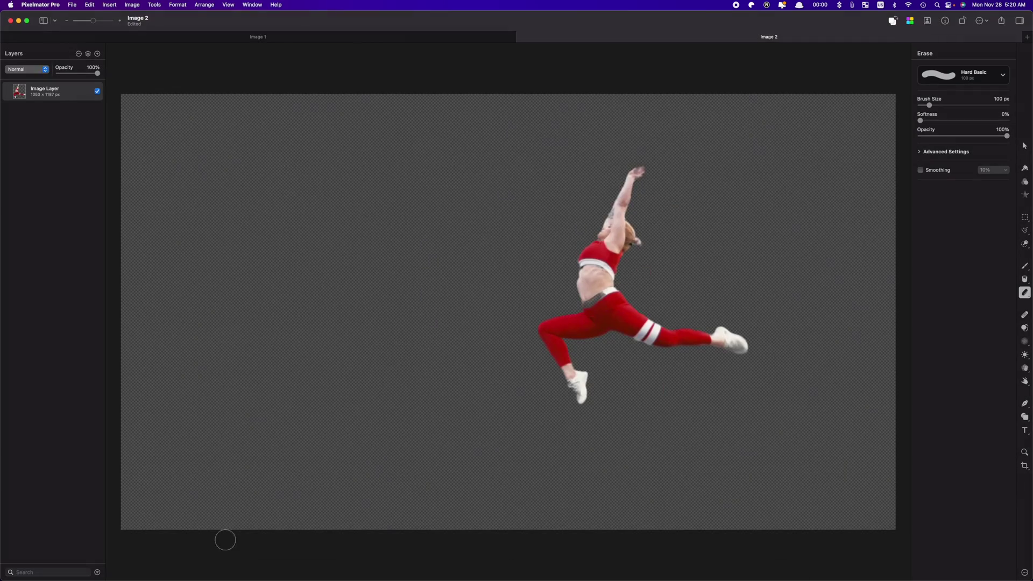
click(1001, 20)
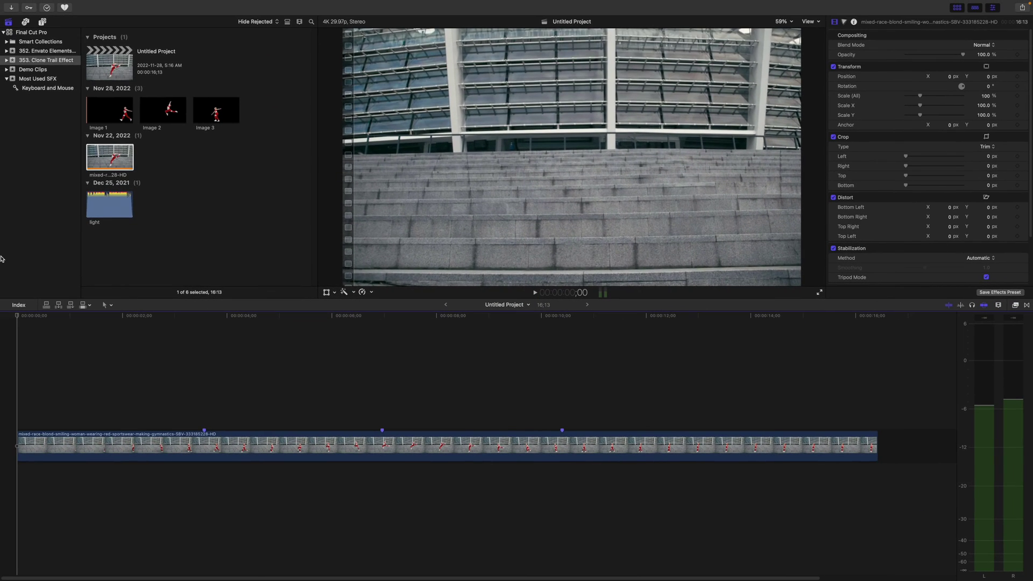
- Connect the Image 1 cut-out above the gymnastics clip at the playhead
click(106, 108)
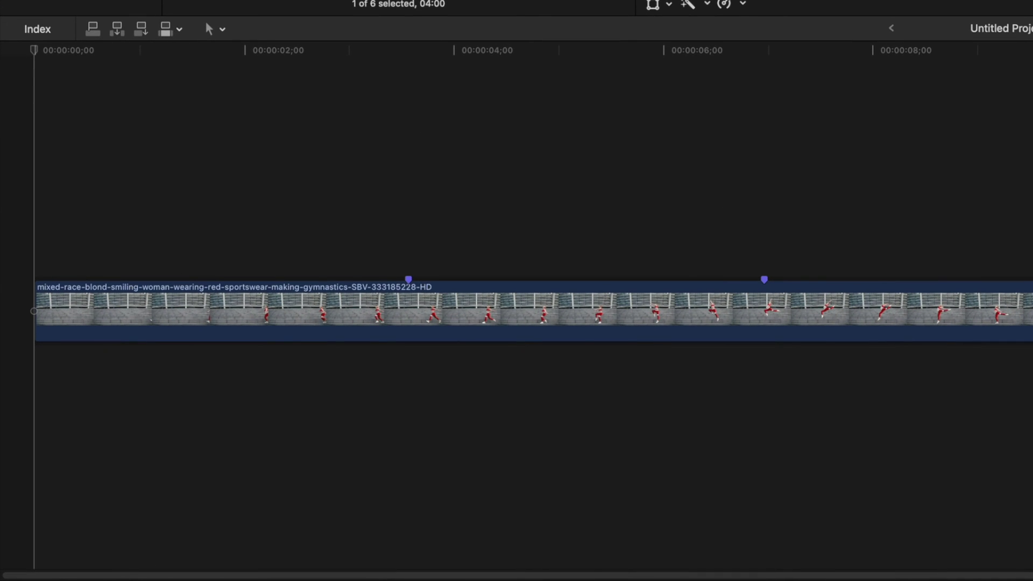
key(q)
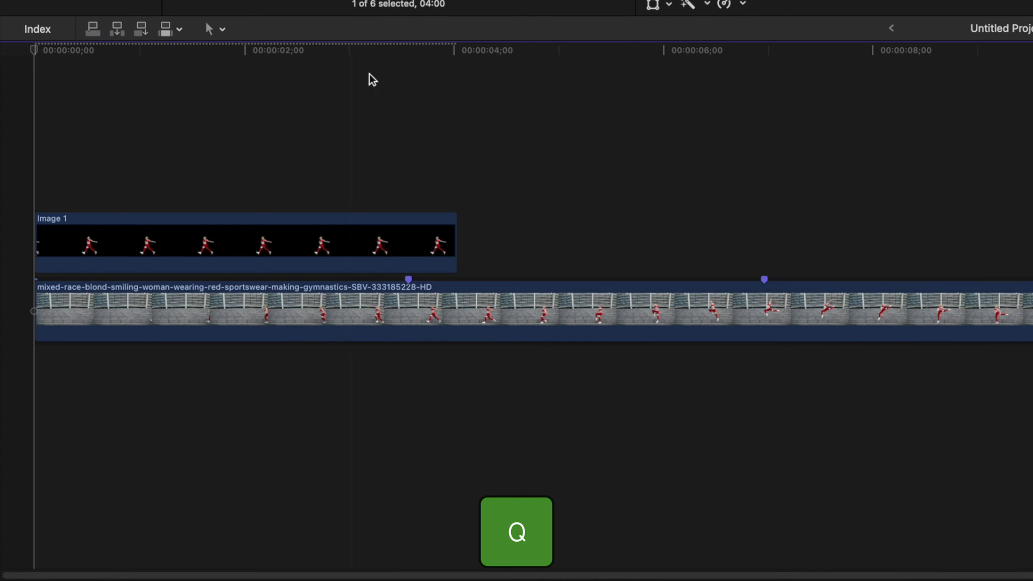
click(411, 251)
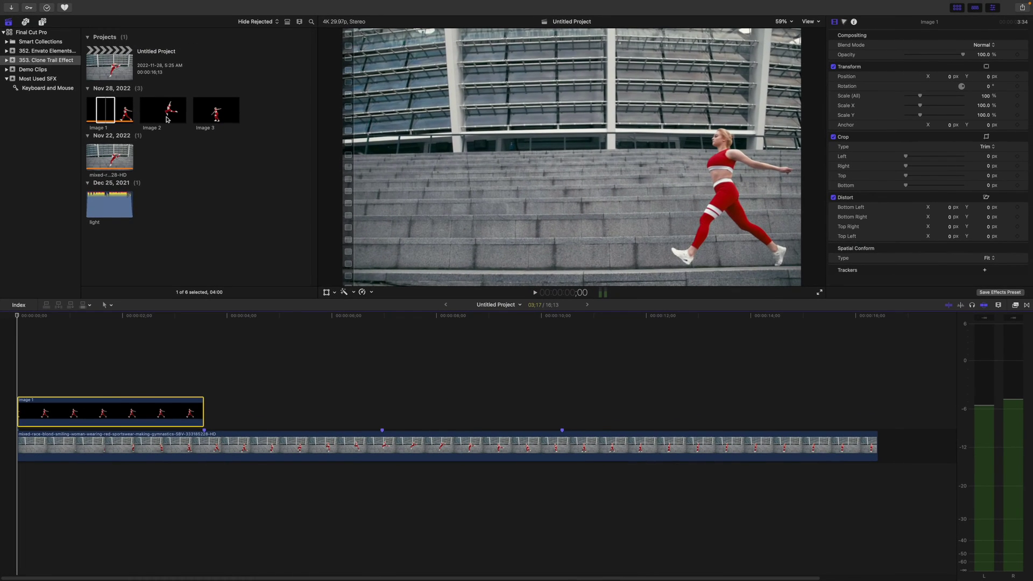
- Connect Image 2 above Image 1 and trim its end to the playhead
click(162, 115)
key(q)
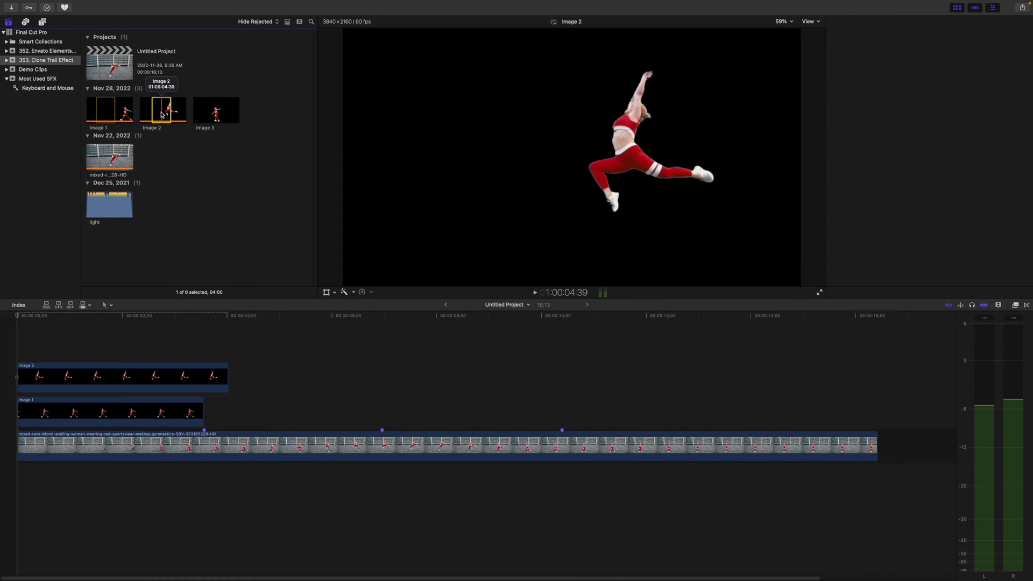
drag(226, 379, 290, 381)
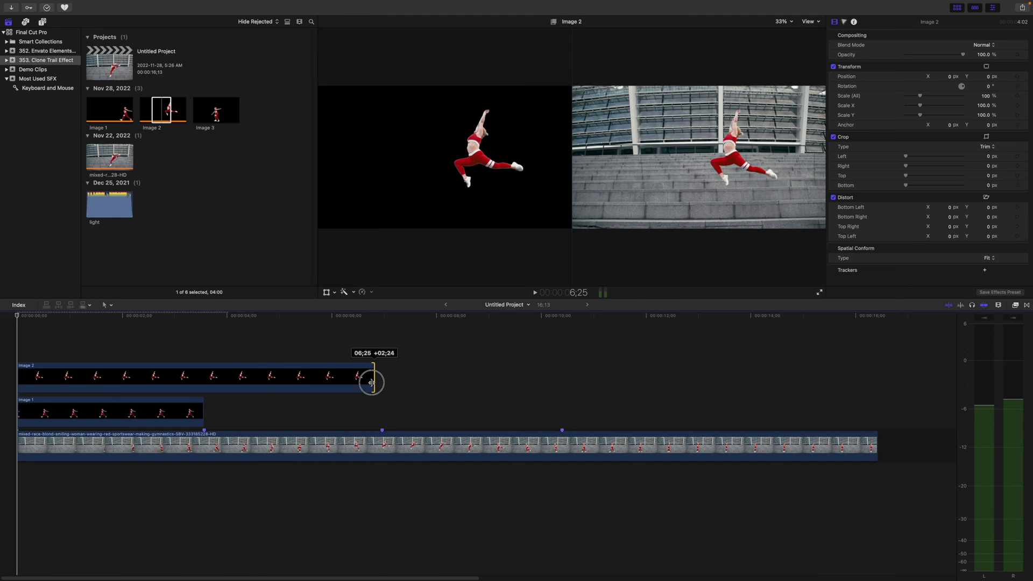
drag(376, 383, 380, 383)
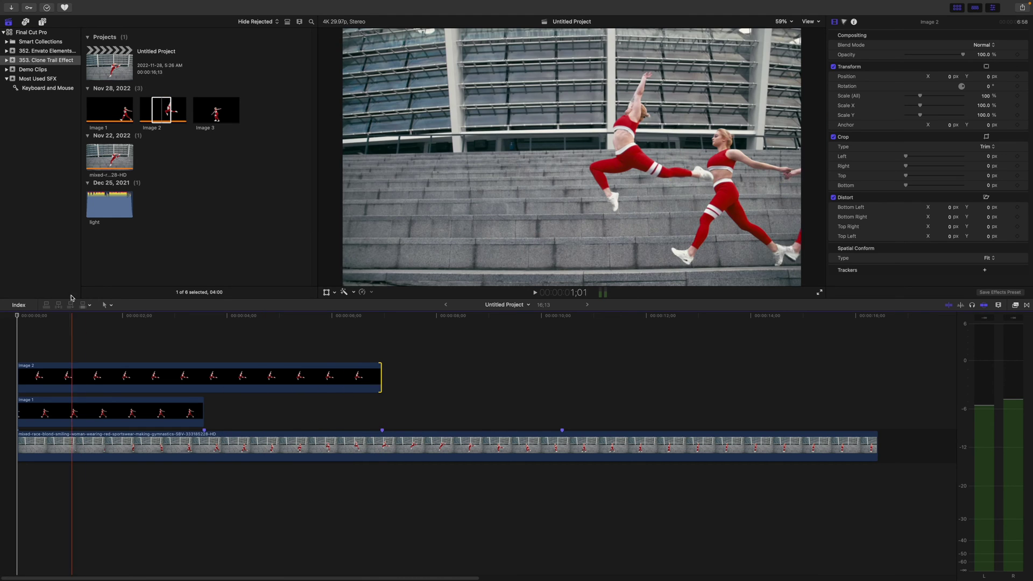
- Connect Image 3 on top, extend it to about 10 seconds, and return to the start
click(222, 115)
key(q)
drag(226, 342, 560, 342)
key(Home)
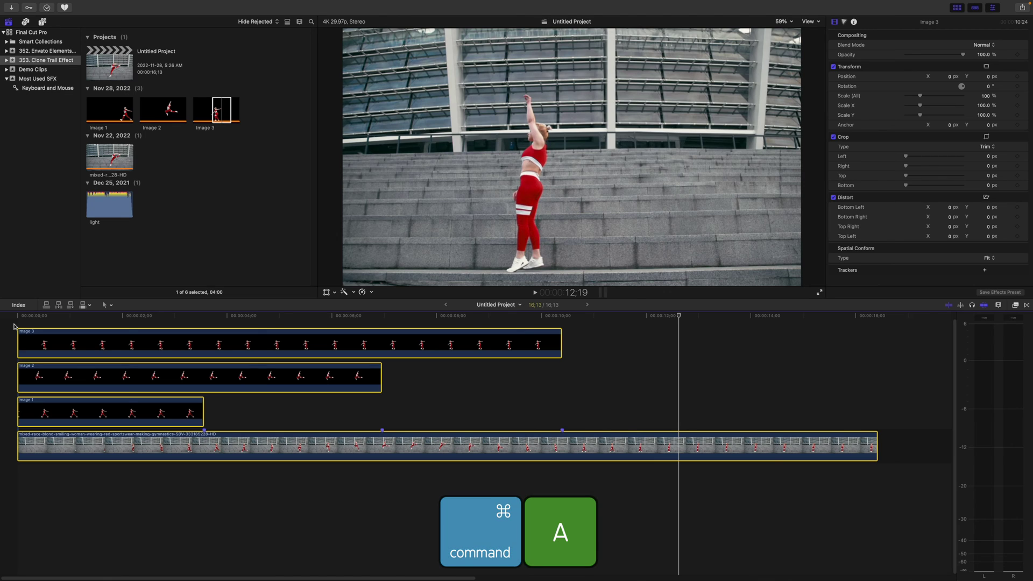
- Combine all stacked layers into one compound clip with its default name
key(alt+g)
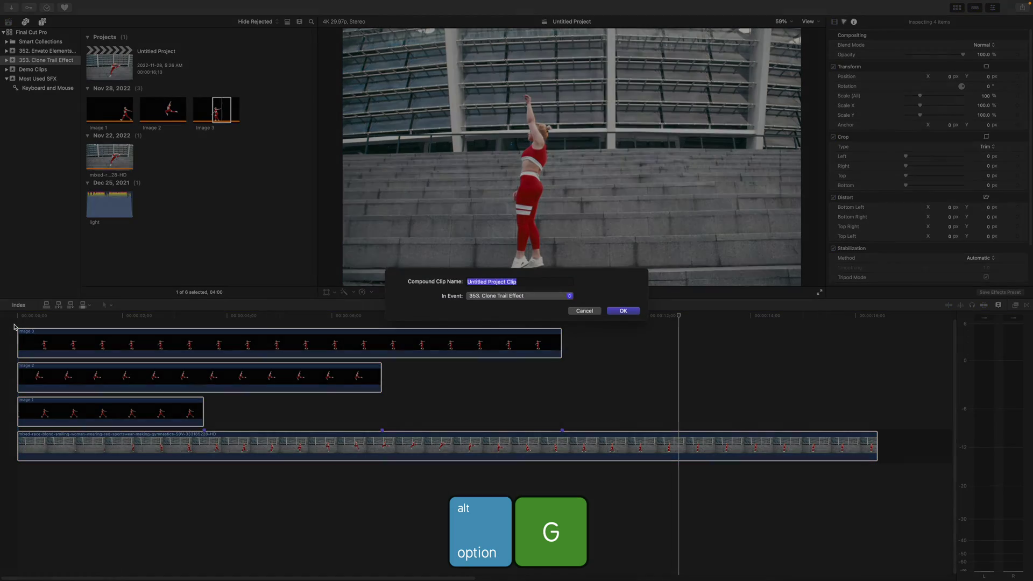
key(Return)
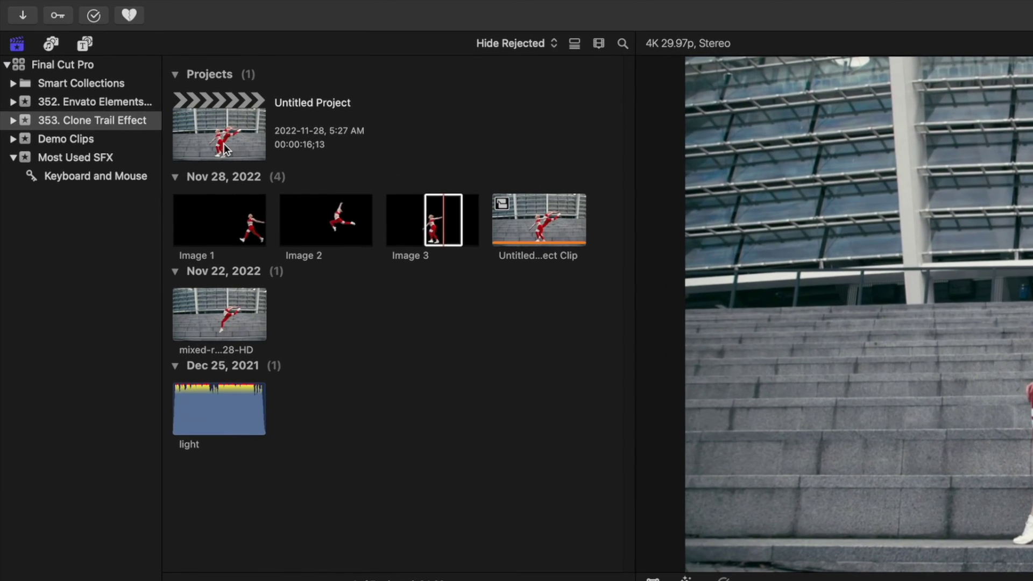
click(226, 147)
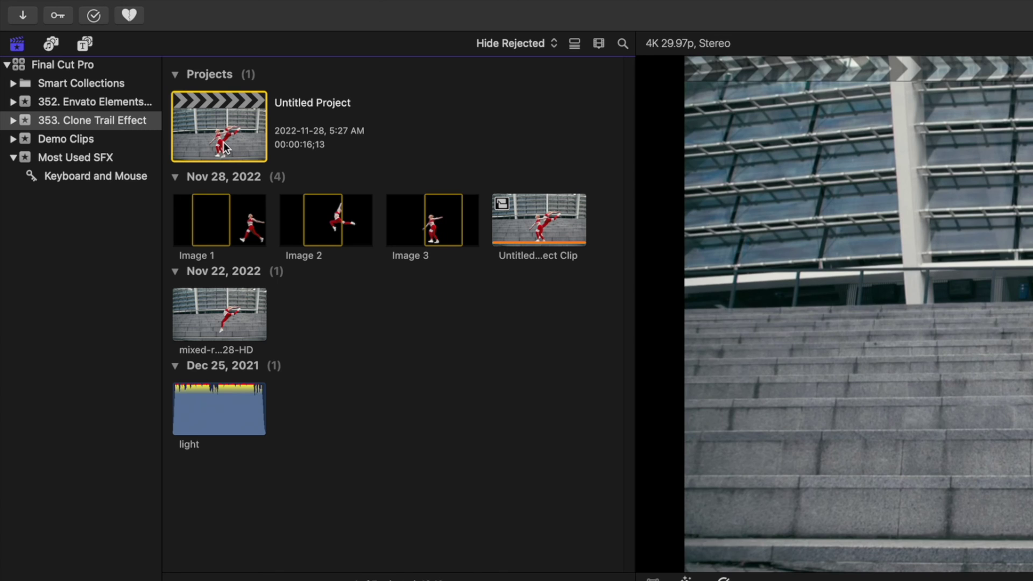
right_click(226, 148)
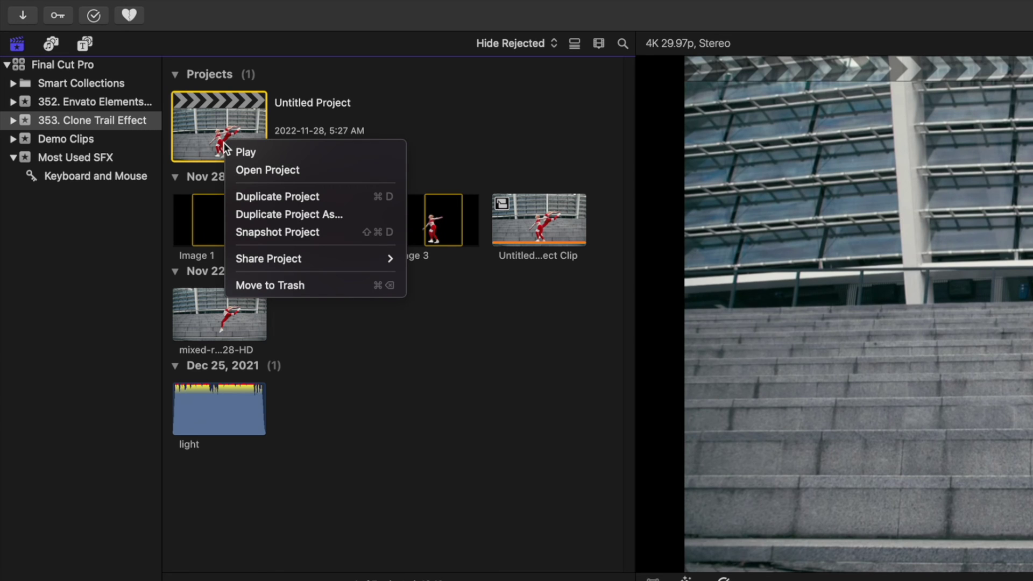
- Duplicate the project as Vertical 1080x1920 with Smart Conform and open Untitled Project 1
click(287, 214)
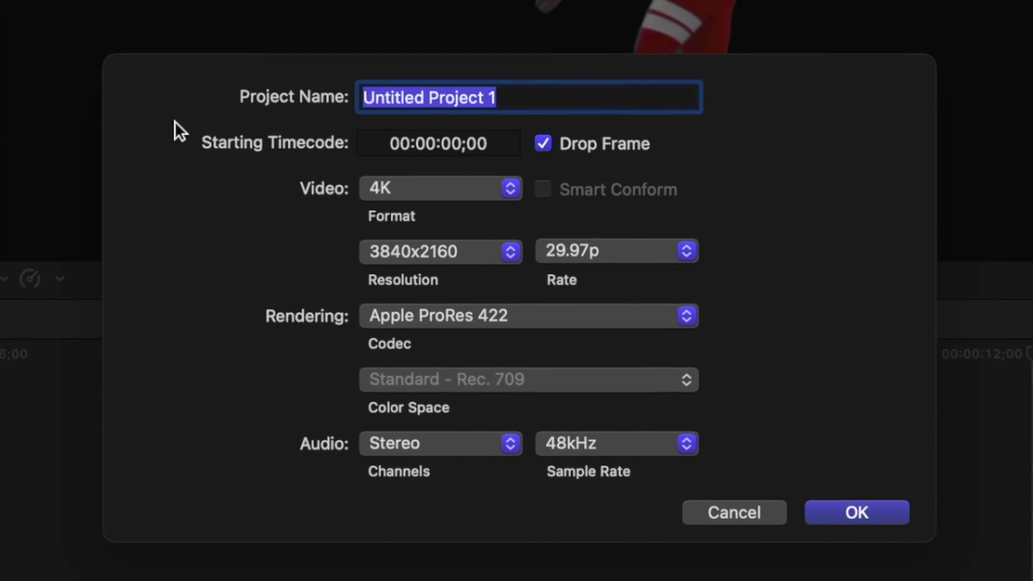
click(514, 192)
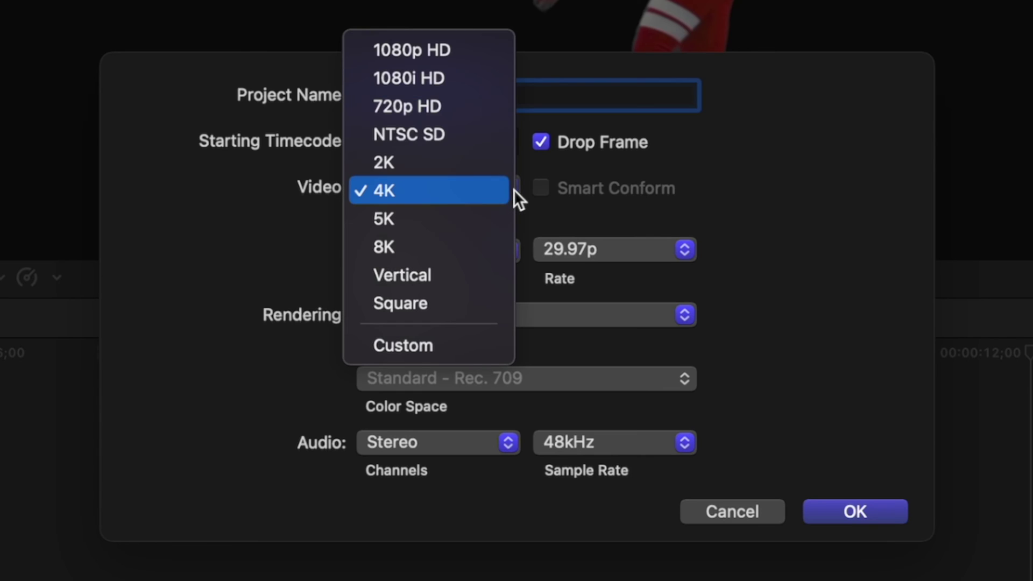
click(488, 269)
click(501, 257)
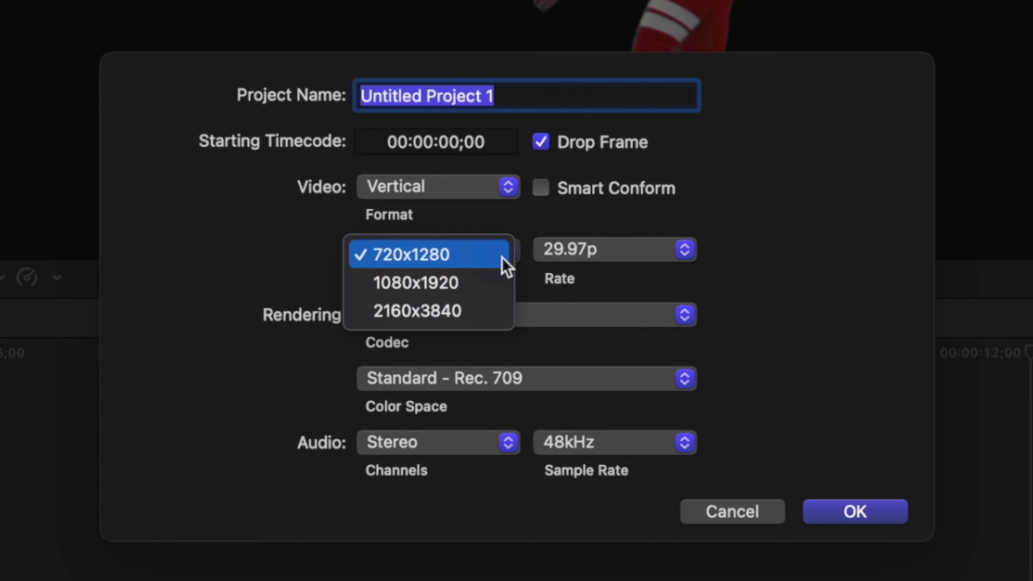
click(491, 279)
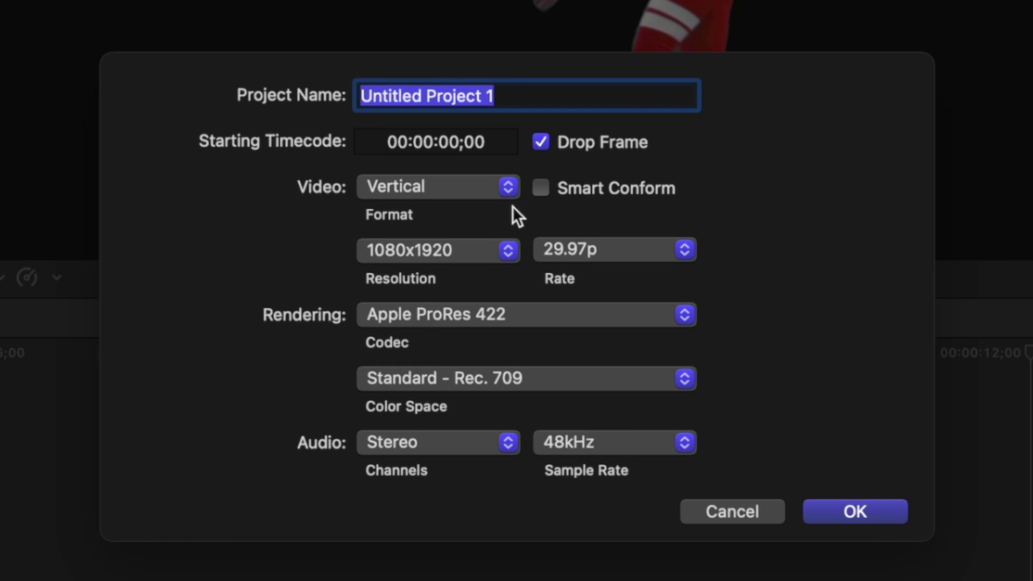
click(541, 189)
click(860, 510)
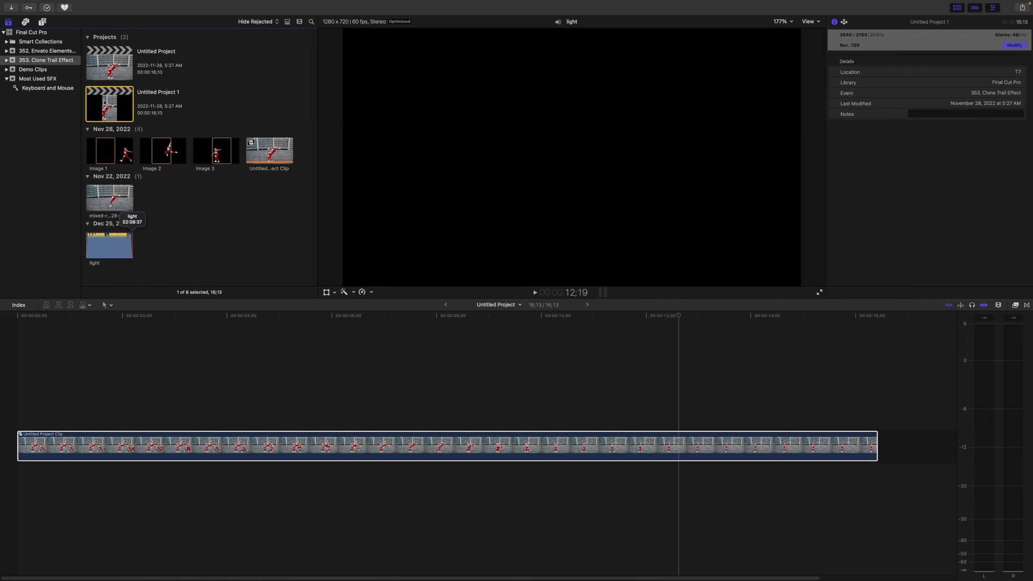
double_click(105, 102)
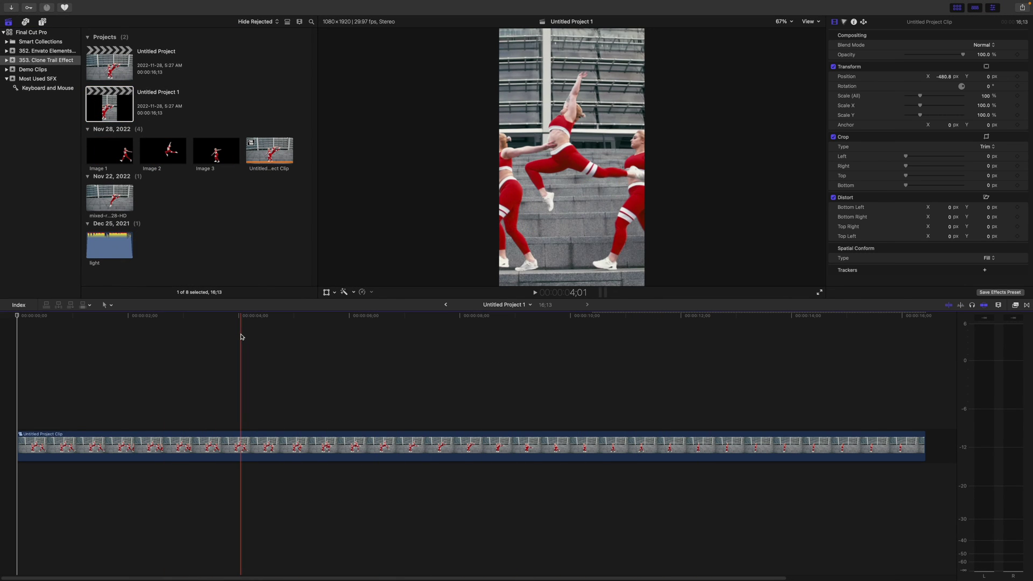
- Keyframe the compound clip's Position X to -1162.9 at 00:00:03;17 with the Transform tool
click(245, 432)
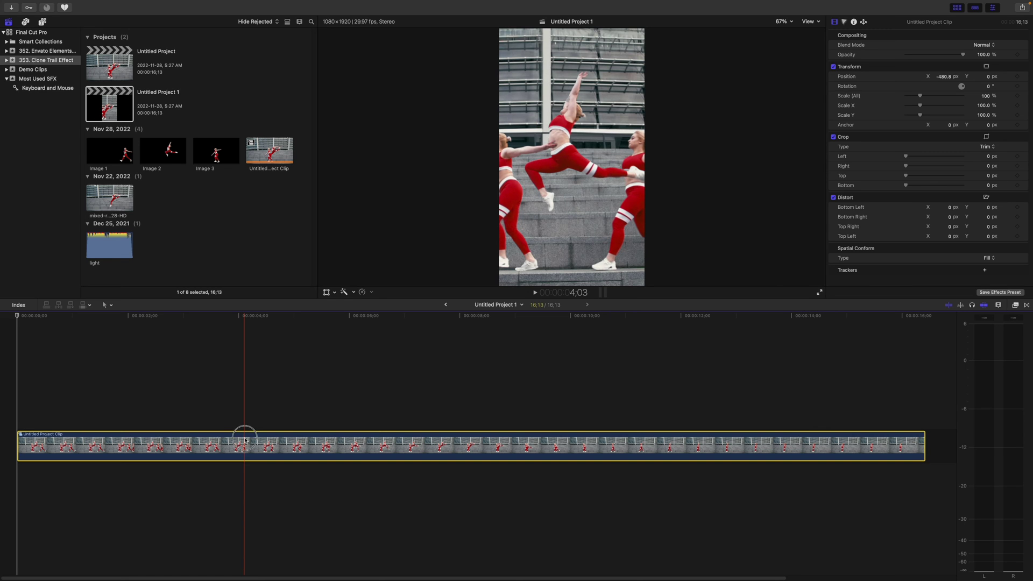
click(326, 292)
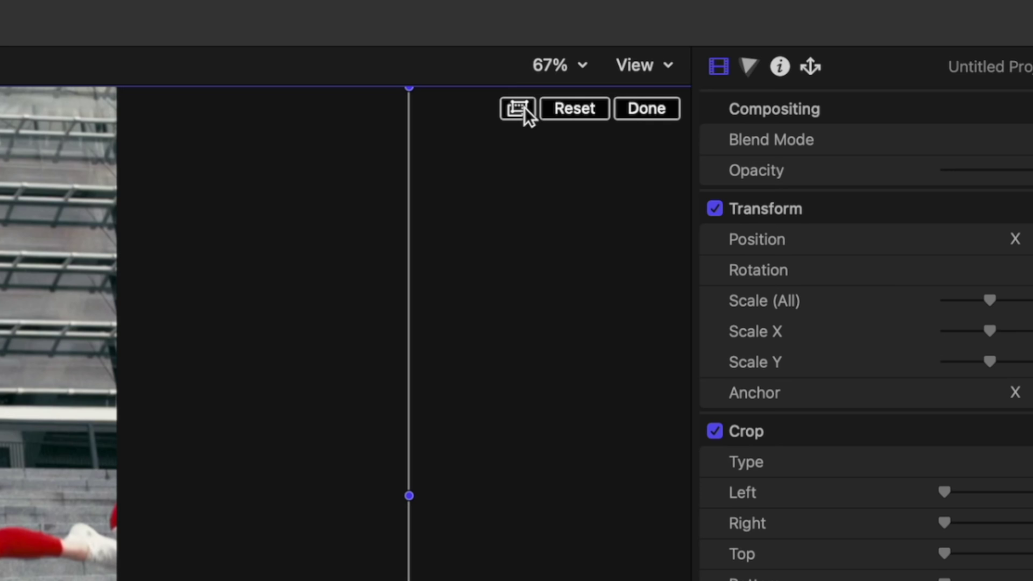
click(522, 109)
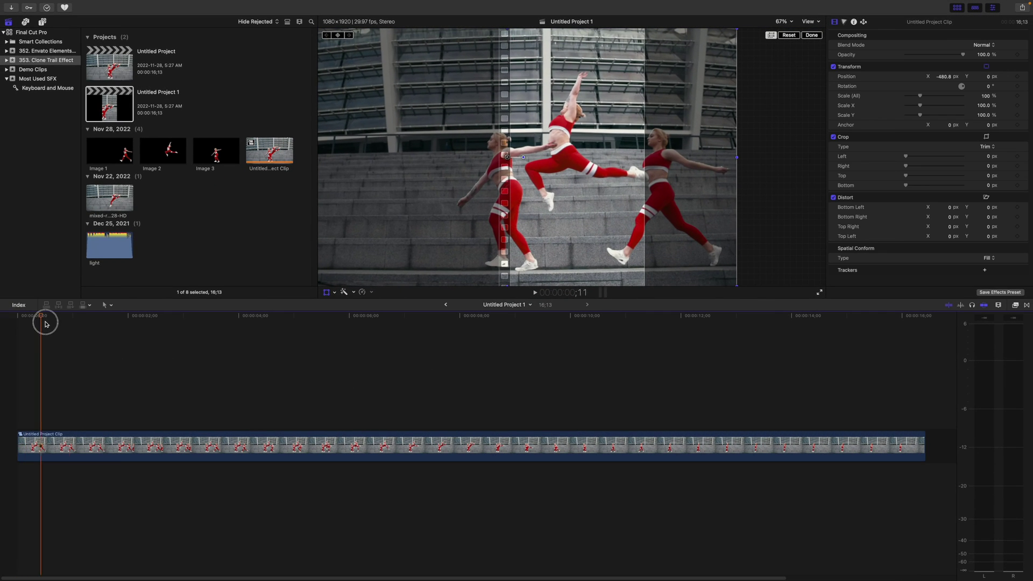
drag(46, 323, 216, 323)
click(509, 159)
drag(507, 158, 415, 158)
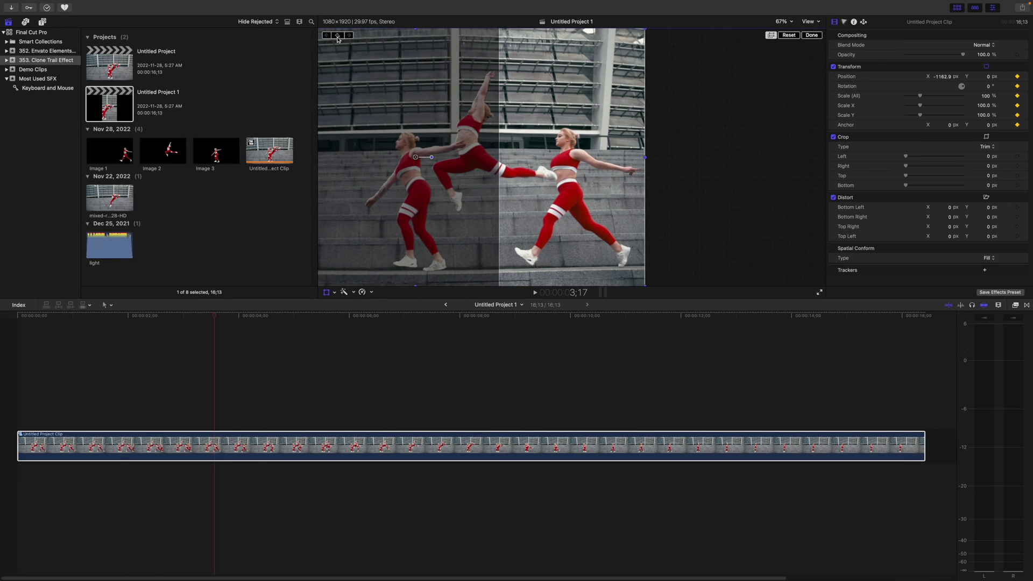
- Add a position keyframe at 00:00:07;00 with Position X -583.7
drag(214, 318, 405, 325)
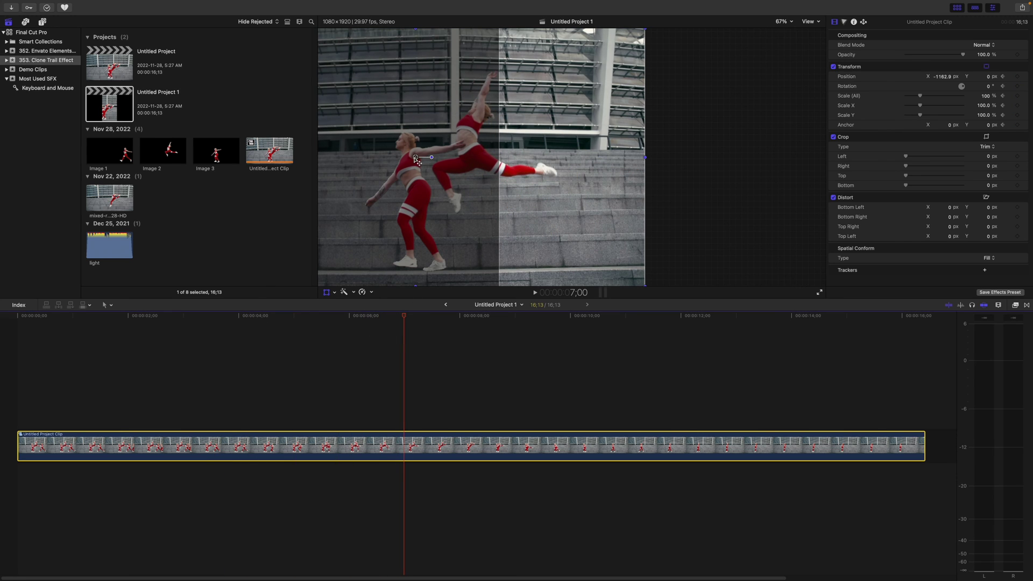
drag(417, 160, 494, 159)
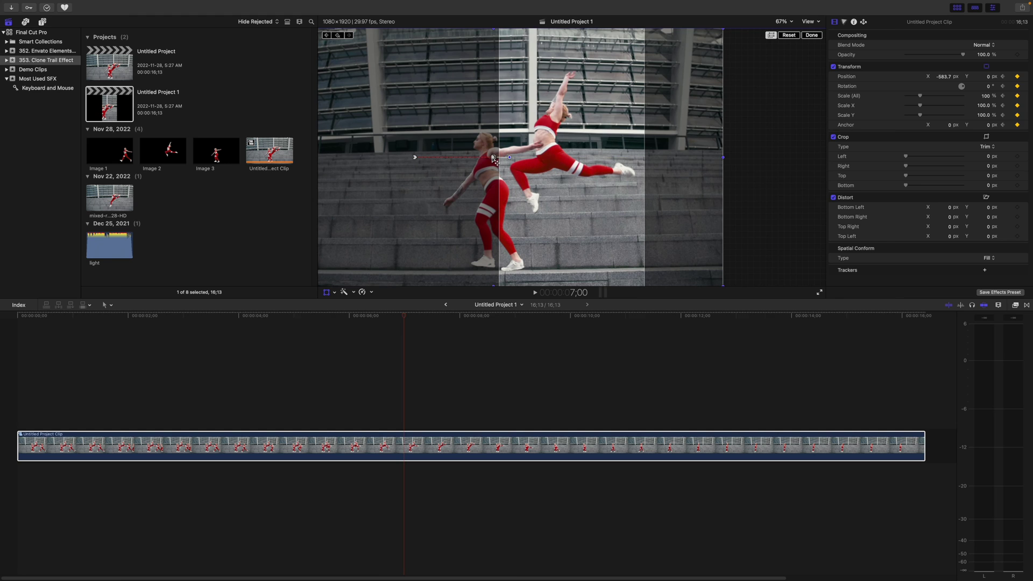
drag(516, 323, 743, 322)
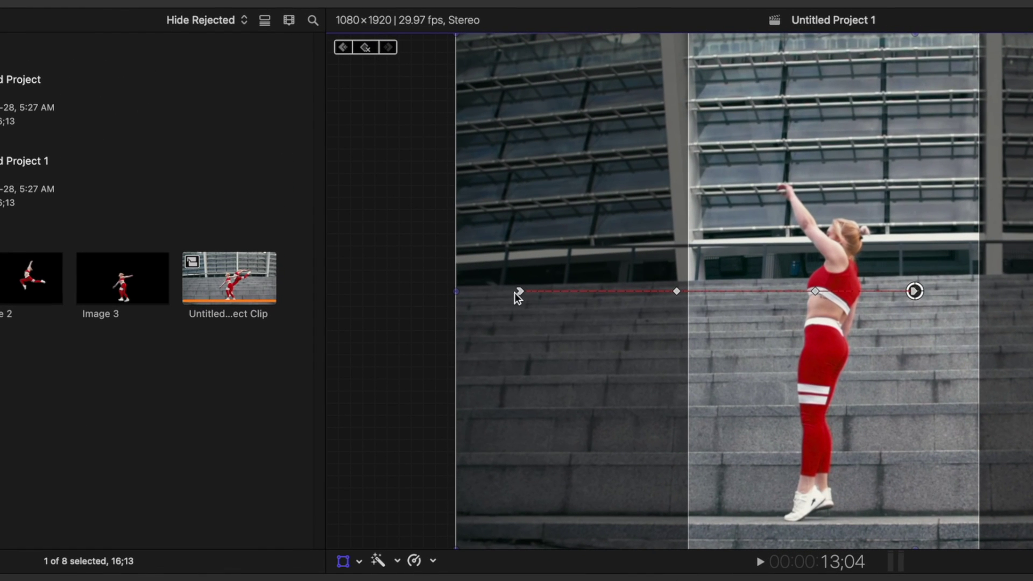
drag(416, 157, 416, 157)
- Make both motion path points linear, then connect the light audio under the video
right_click(520, 291)
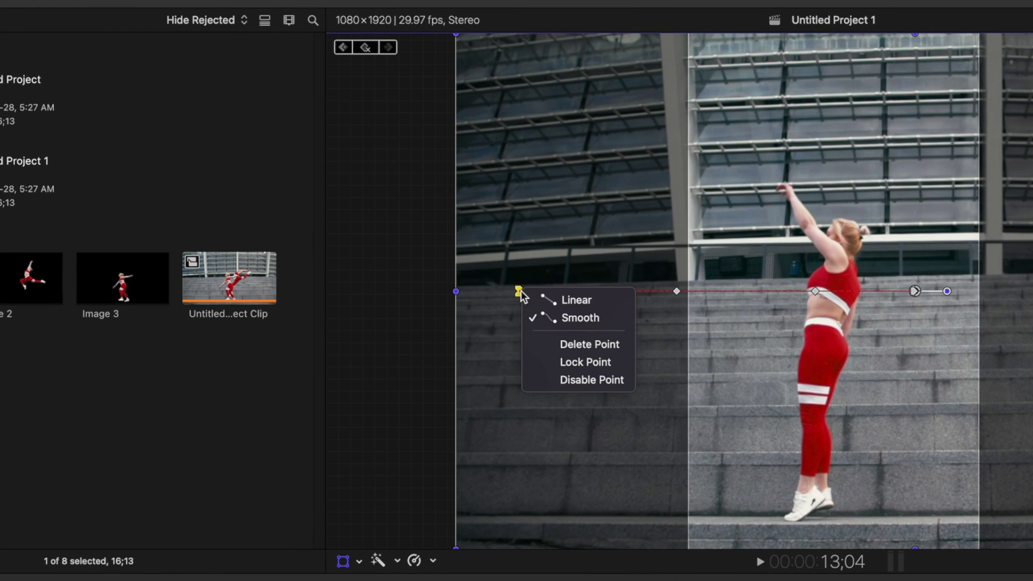
click(559, 300)
right_click(915, 291)
click(973, 300)
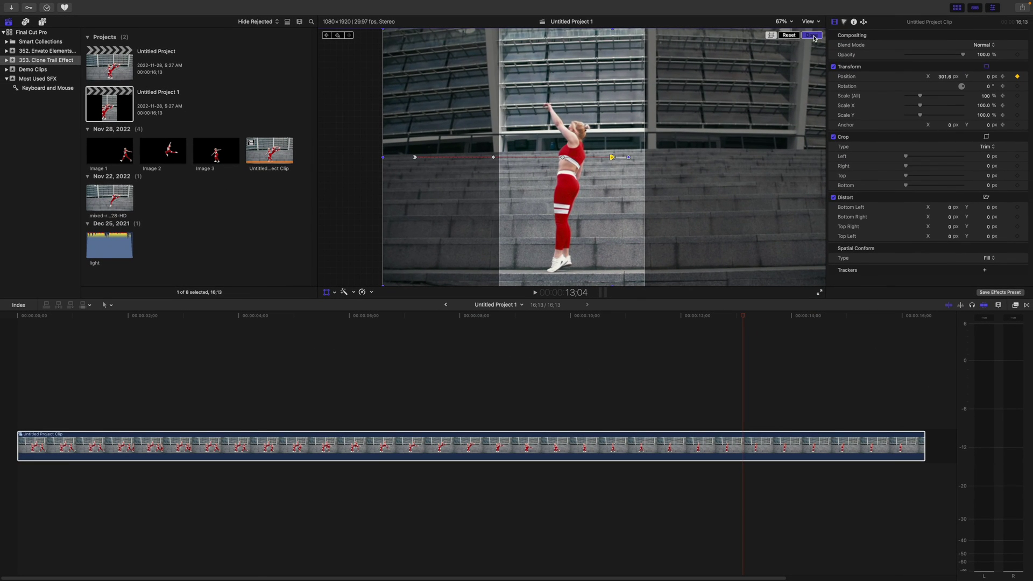
click(812, 36)
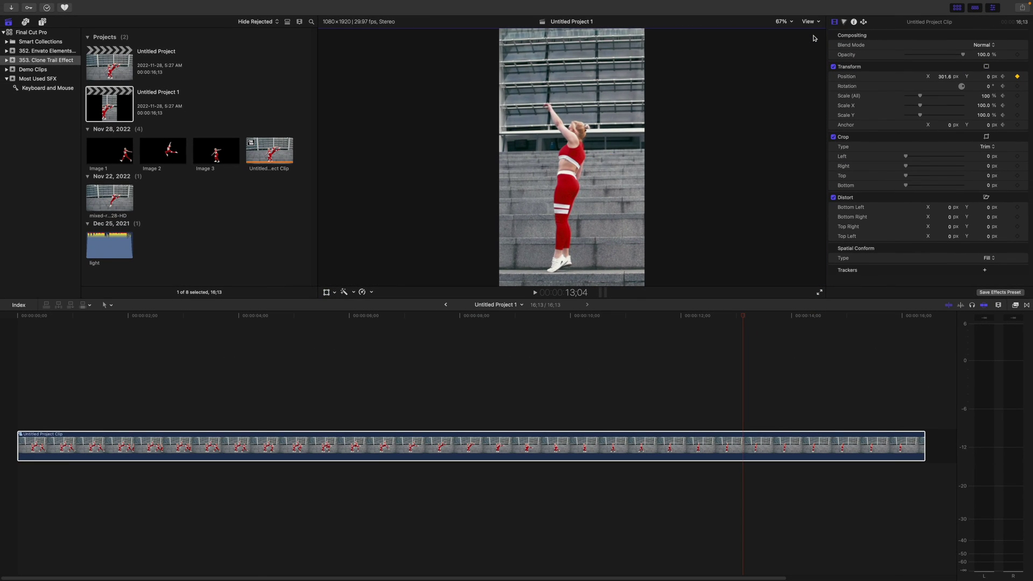
click(121, 255)
key(q)
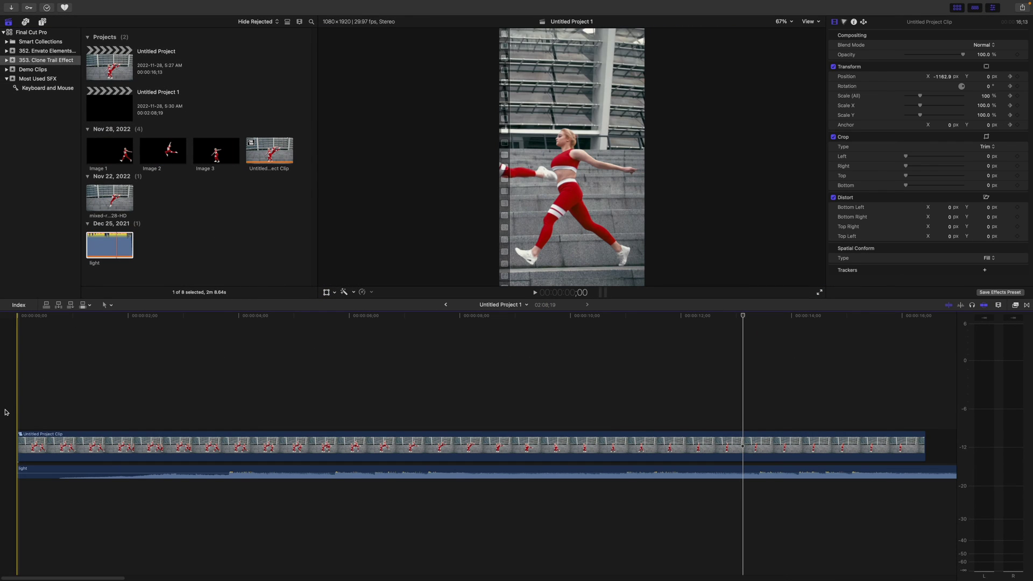